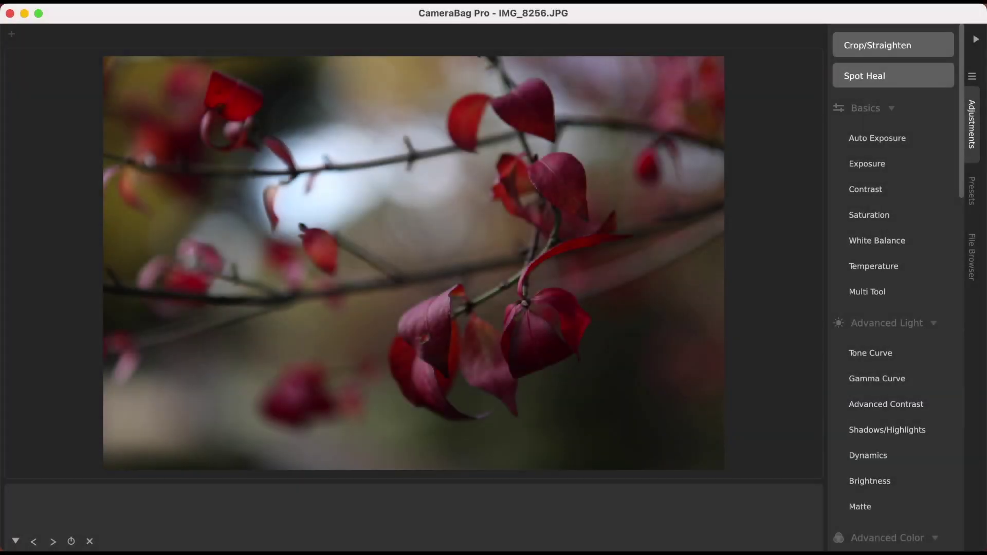
- Check the version and licence details in the About box, then dismiss it
left_click(21, 1)
left_click(30, 2)
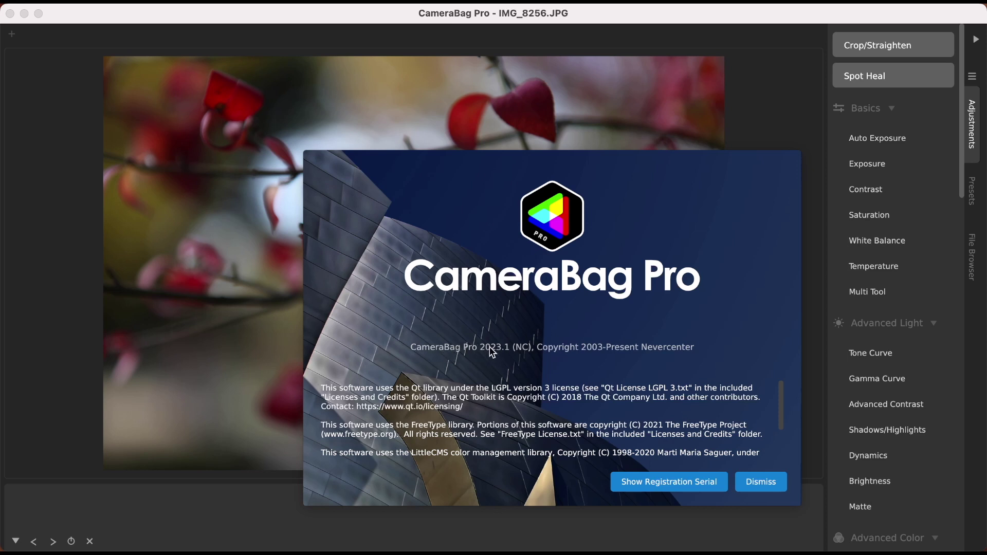
left_click(766, 487)
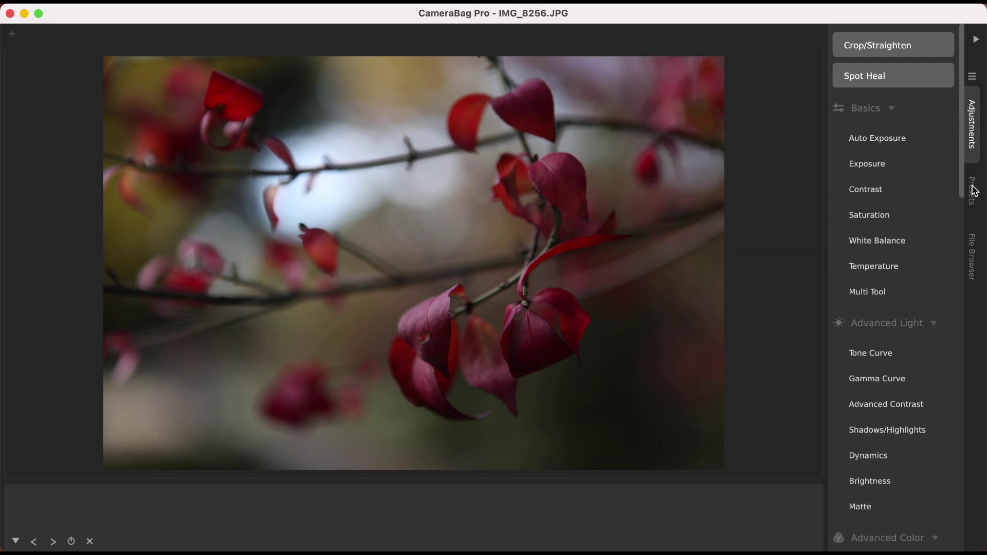
- Show the File Browser panel listing the folder's JPG files beside IMG_8256.JPG
left_click(973, 257)
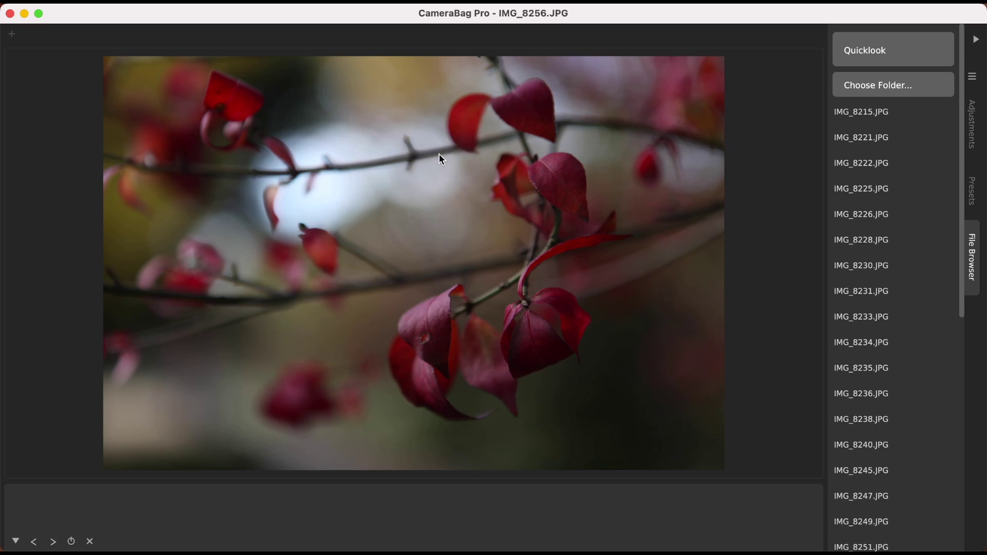
- Cancel the folder chooser and preview the first Tokyo photos' size and path
key("super+o")
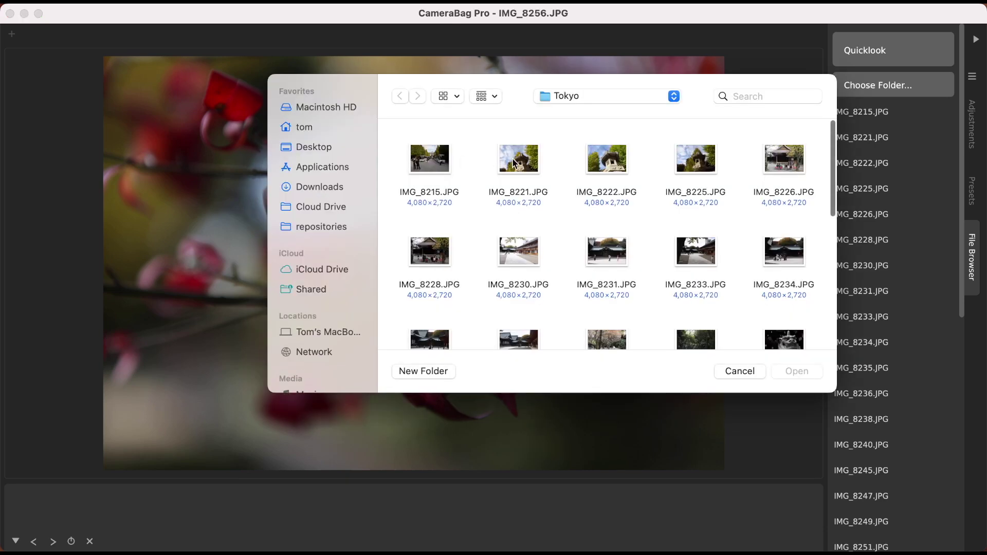
left_click(738, 370)
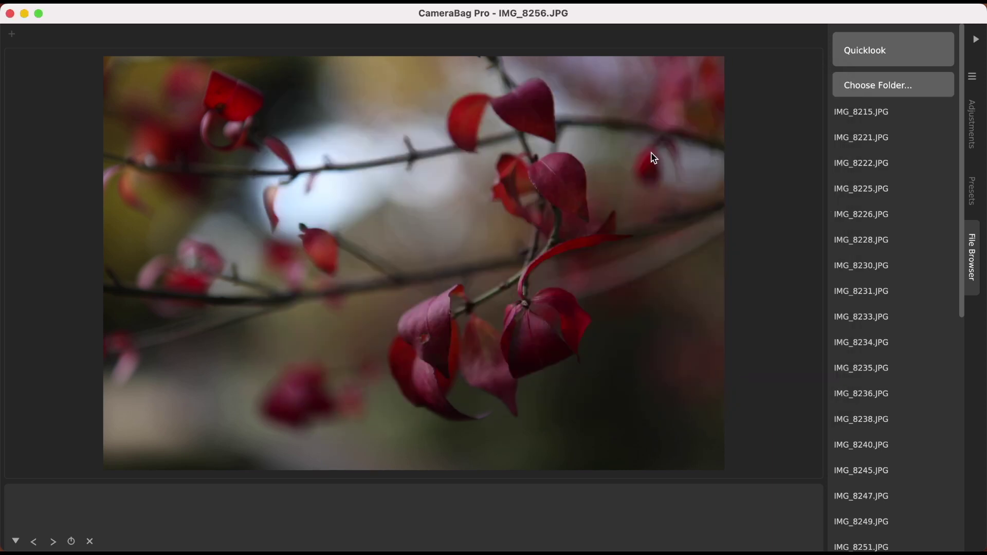
mouse_move(847, 115)
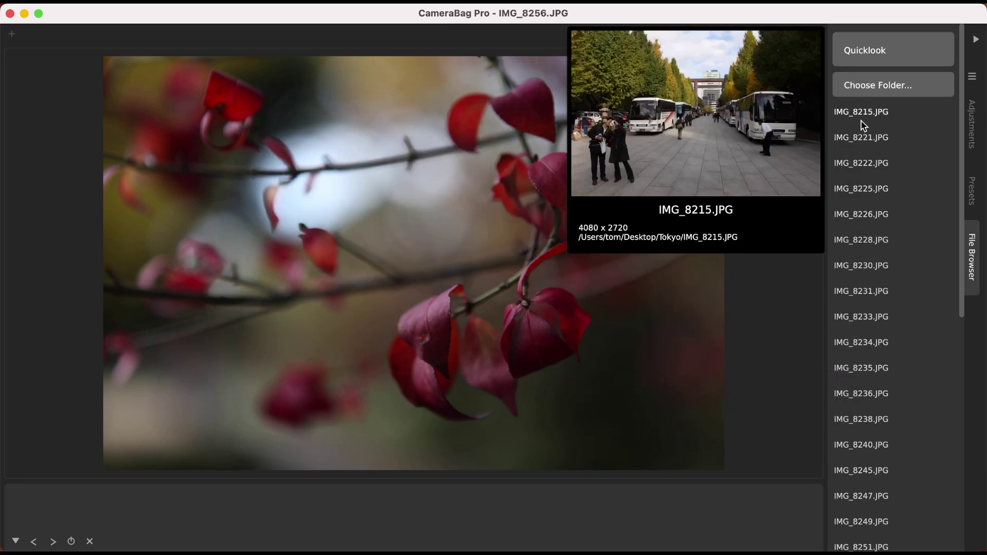
mouse_move(875, 172)
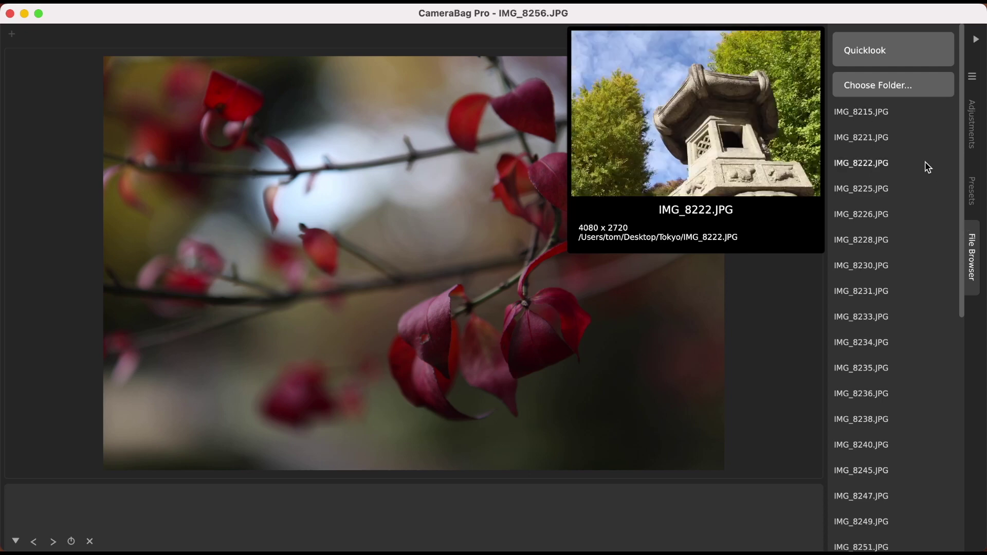
- Scroll down the file list to preview more photos, then open IMG_8253.JPG
scroll(880, 176, "down", 8)
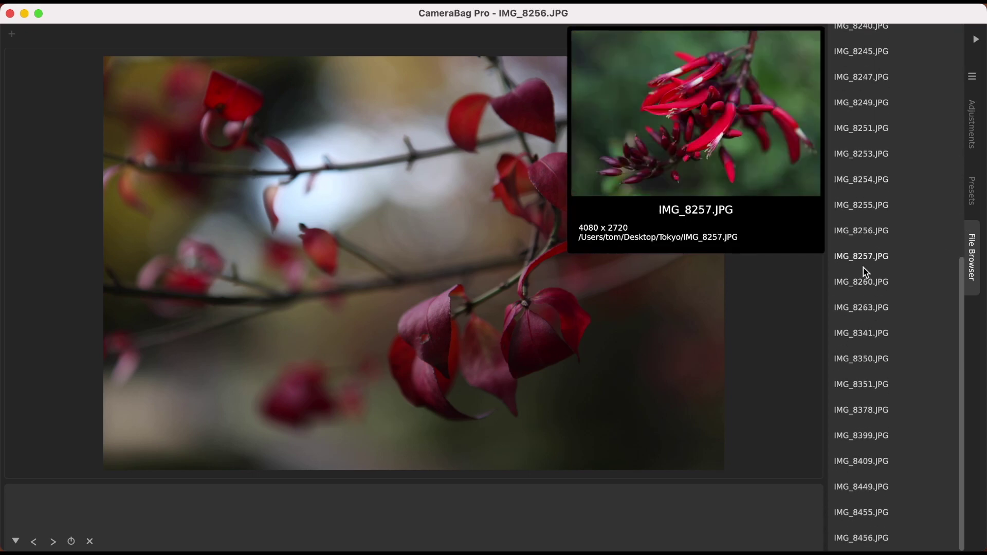
mouse_move(876, 151)
mouse_move(865, 221)
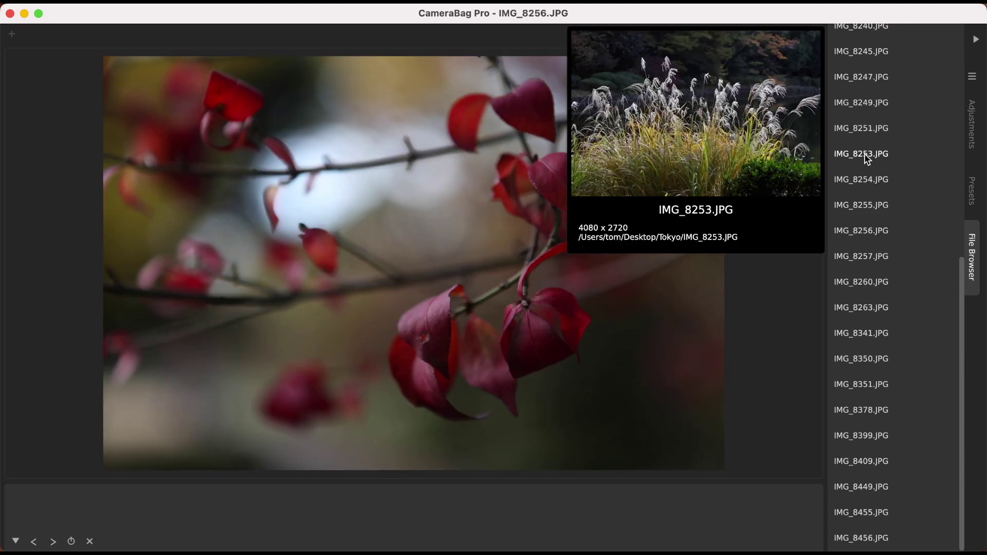
left_click(865, 155)
- Scroll through the Tokyo file list to preview neighbouring photos
scroll(868, 159, "up", 8)
mouse_move(868, 260)
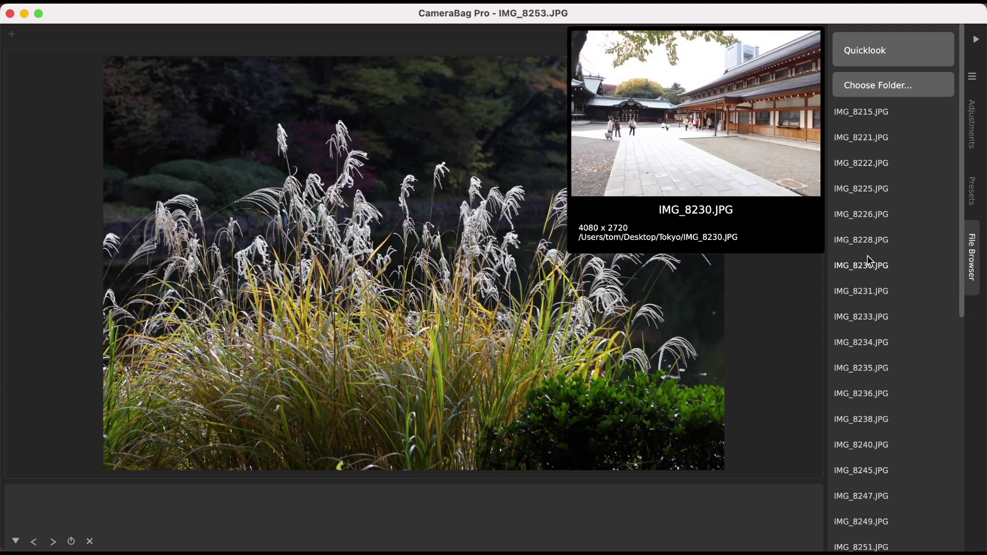
scroll(867, 390, "down", 8)
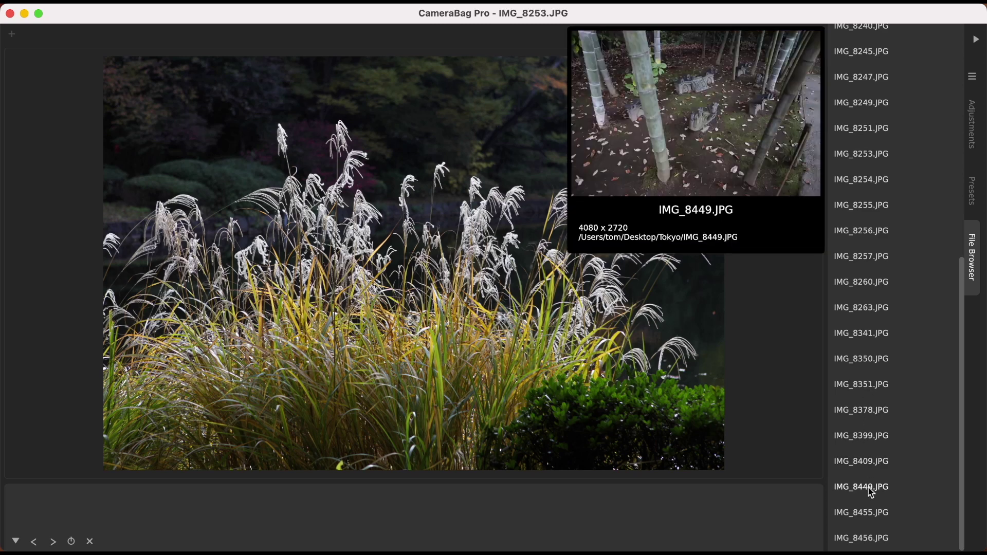
mouse_move(873, 418)
mouse_move(872, 388)
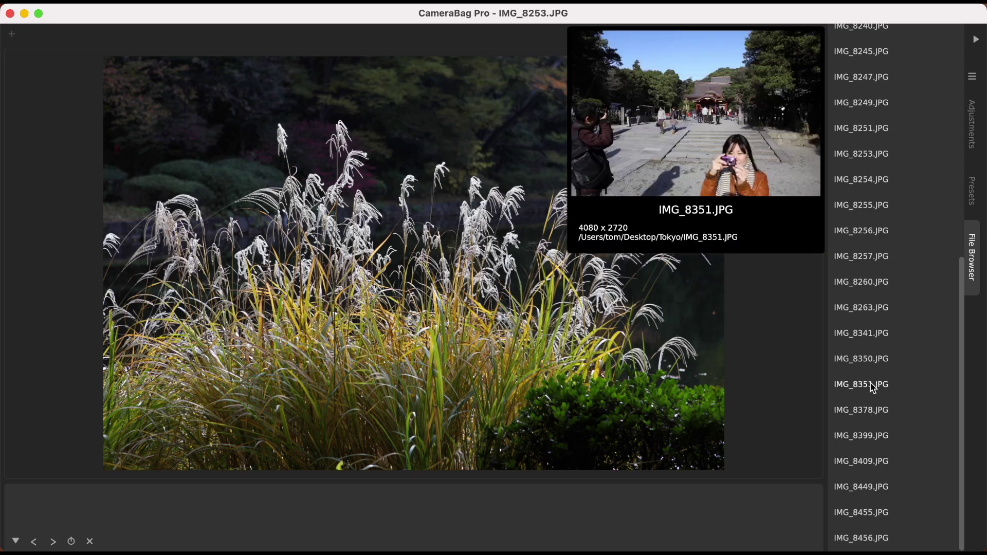
- Step forward and back through the folder's photos, ending on IMG_8253.JPG
key("Right")
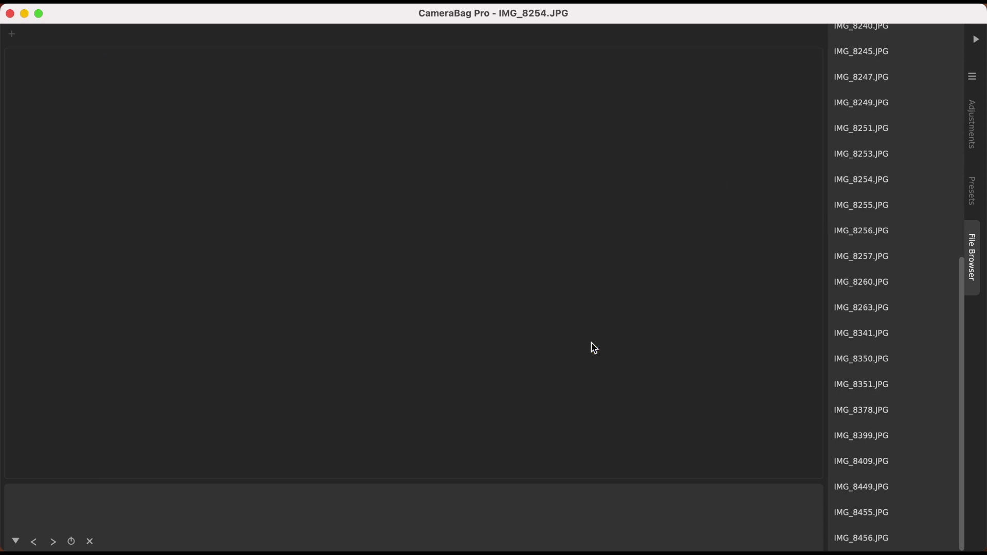
key("Left")
key("Left")
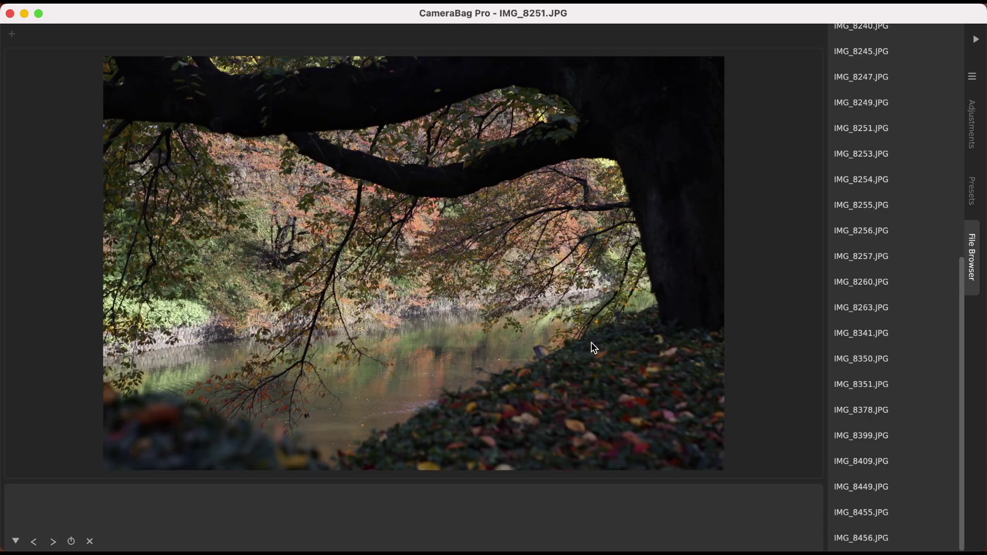
key("Left")
key("Right")
key("Right")
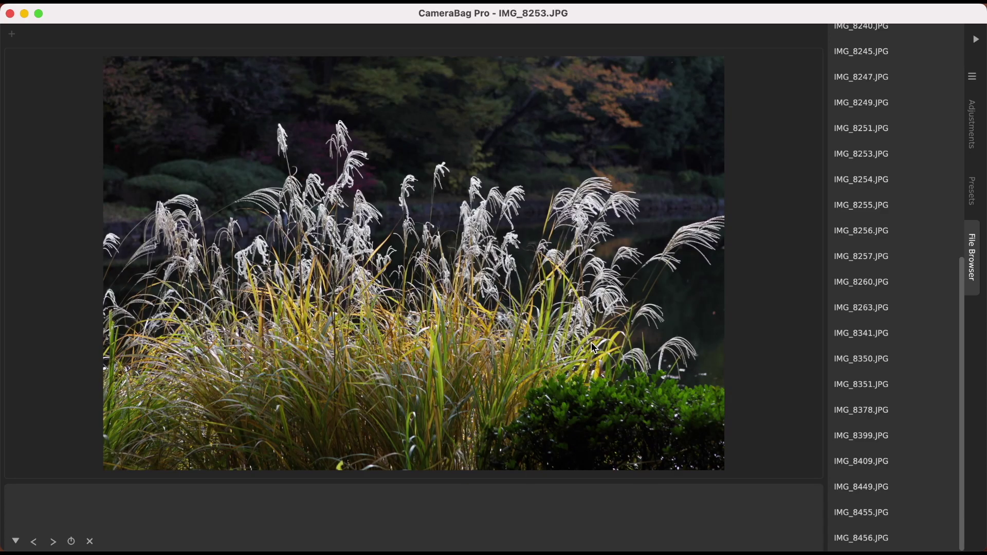
scroll(862, 206, "up", 10)
- Preview Tokyo photos in the list, then open Choose Folder on the Tokyo folder
mouse_move(866, 143)
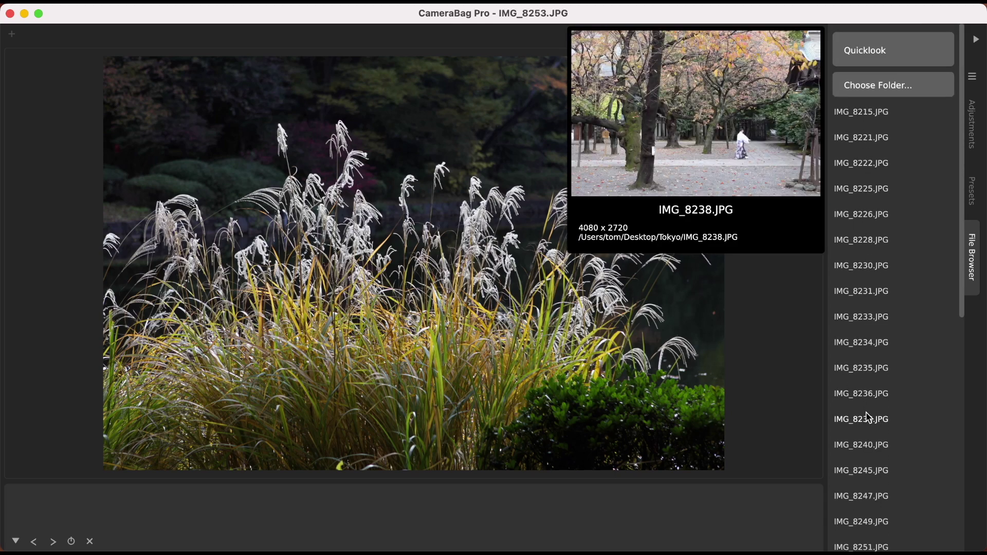
scroll(868, 417, "down", 10)
scroll(873, 227, "up", 10)
mouse_move(868, 203)
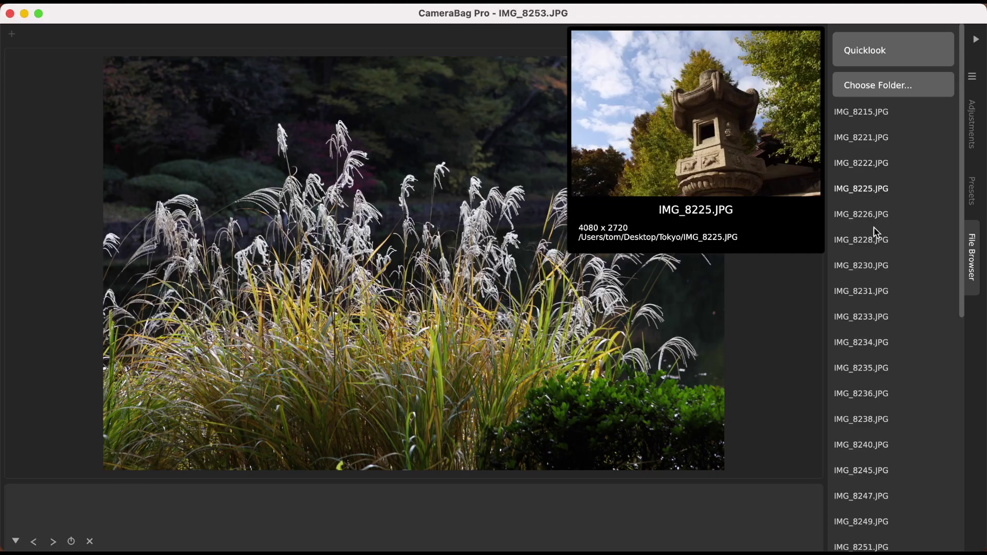
left_click(871, 82)
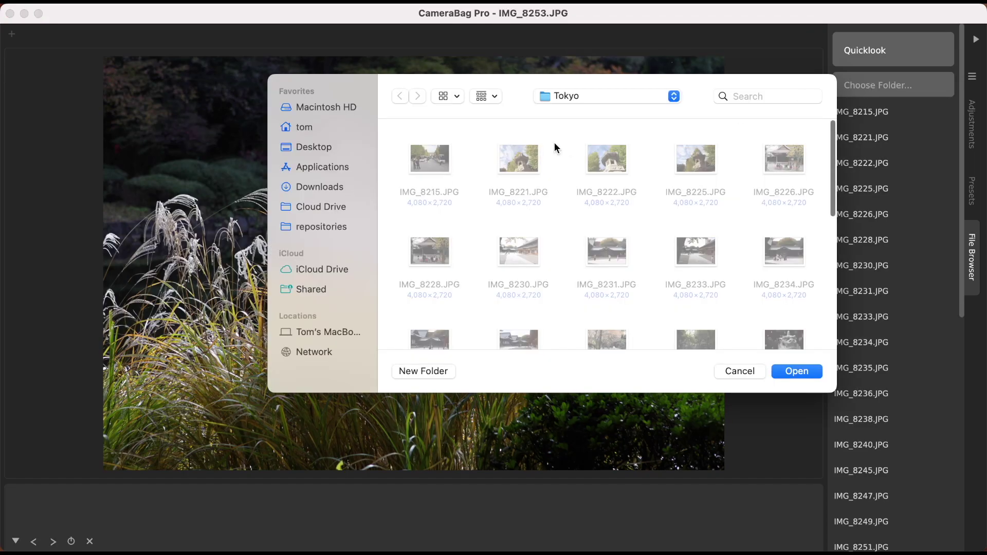
- Cancel the Open dialog, keeping the Tokyo folder and IMG_8253.JPG open
left_click(745, 373)
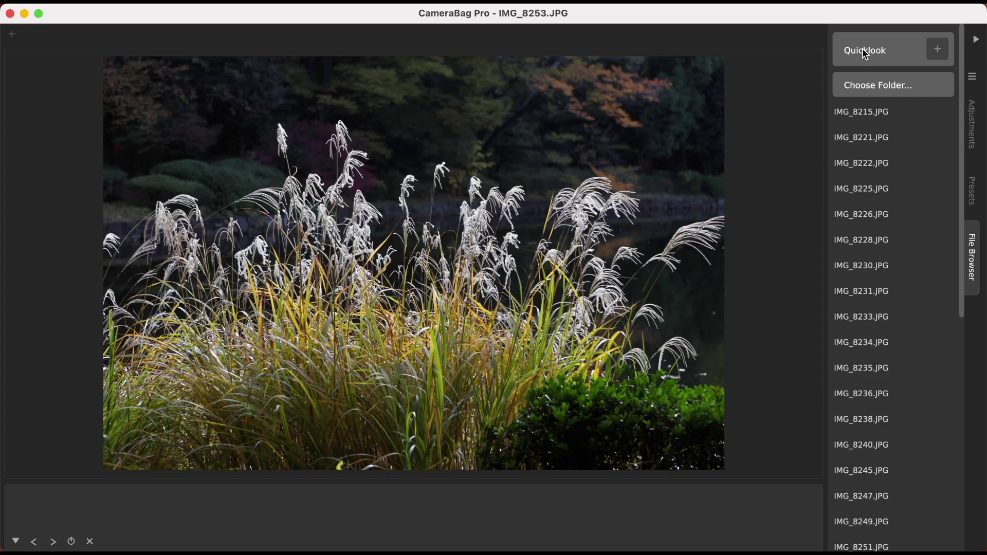
- Scroll the grass photo's preset grid from the Presets panel, then close it
left_click(971, 123)
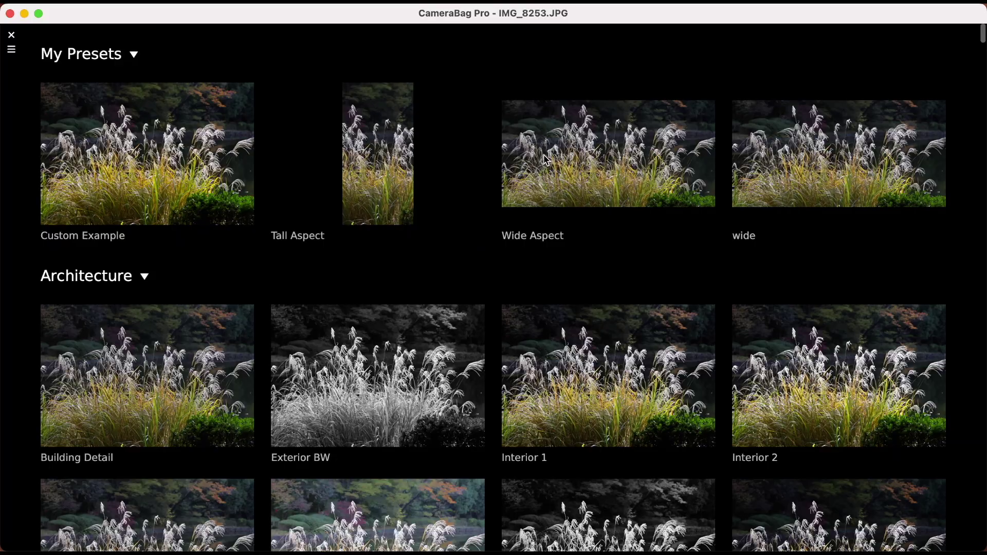
scroll(467, 249, "down", 10)
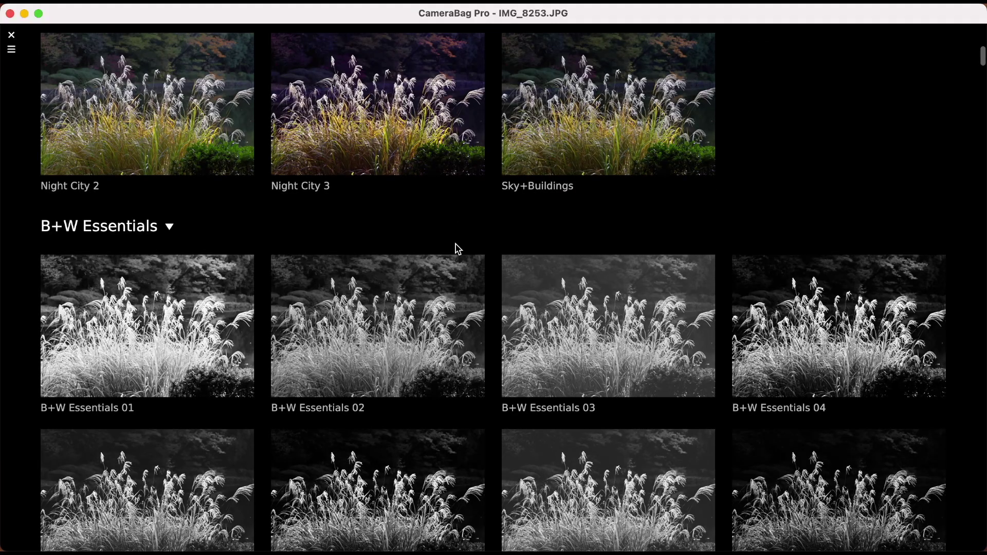
key("Escape")
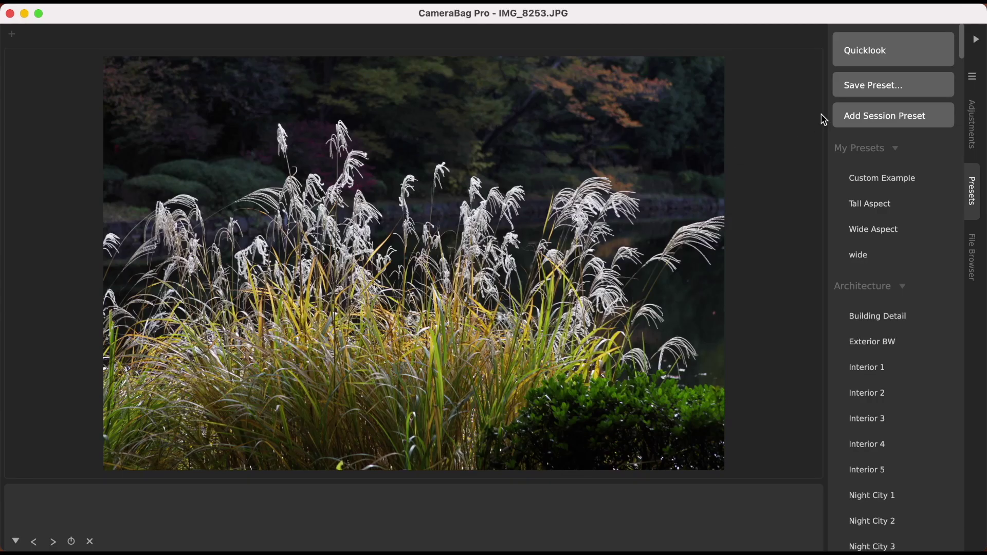
- Show the folder's thumbnail grid from the File Browser and open IMG_8455.JPG from the last row
left_click(973, 251)
mouse_move(877, 53)
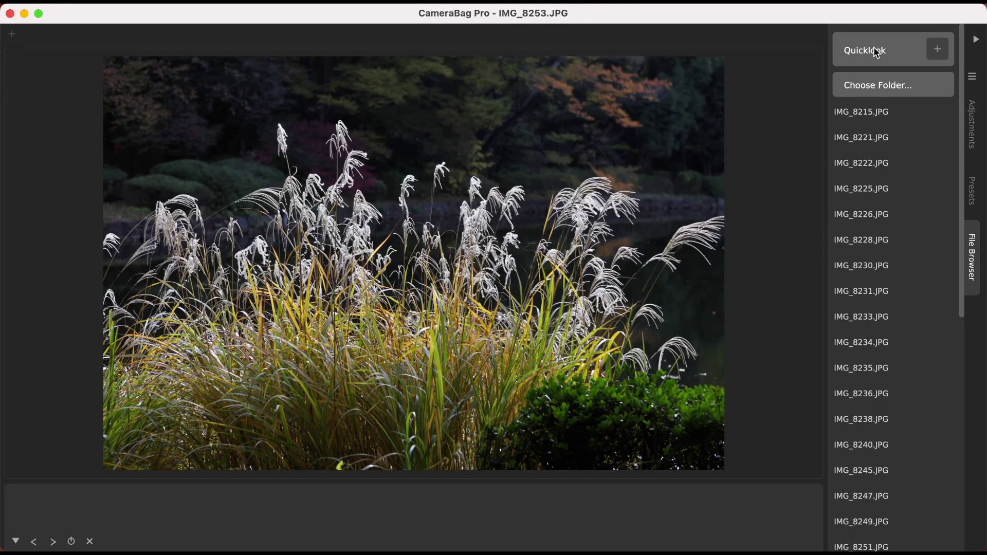
left_click(877, 53)
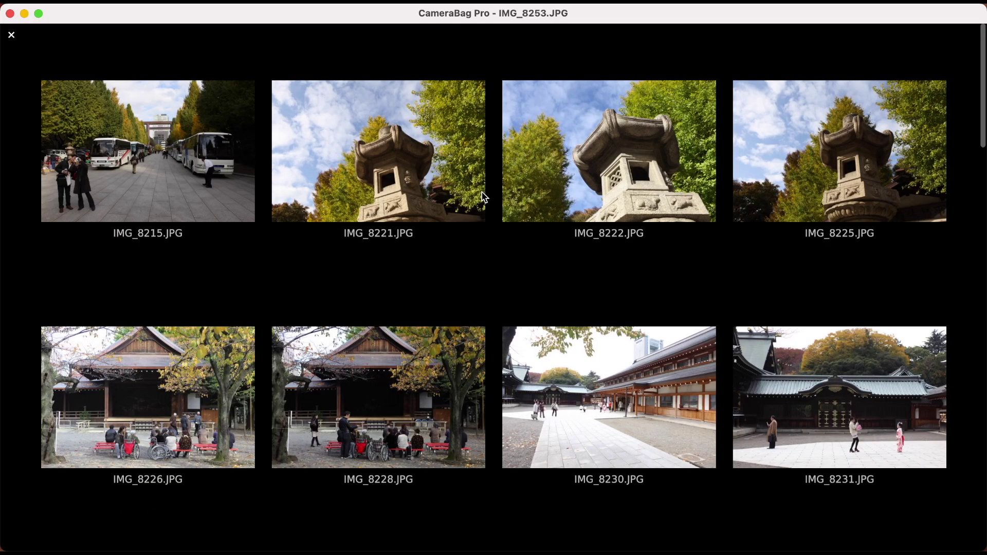
scroll(483, 197, "down", 10)
scroll(483, 196, "down", 20)
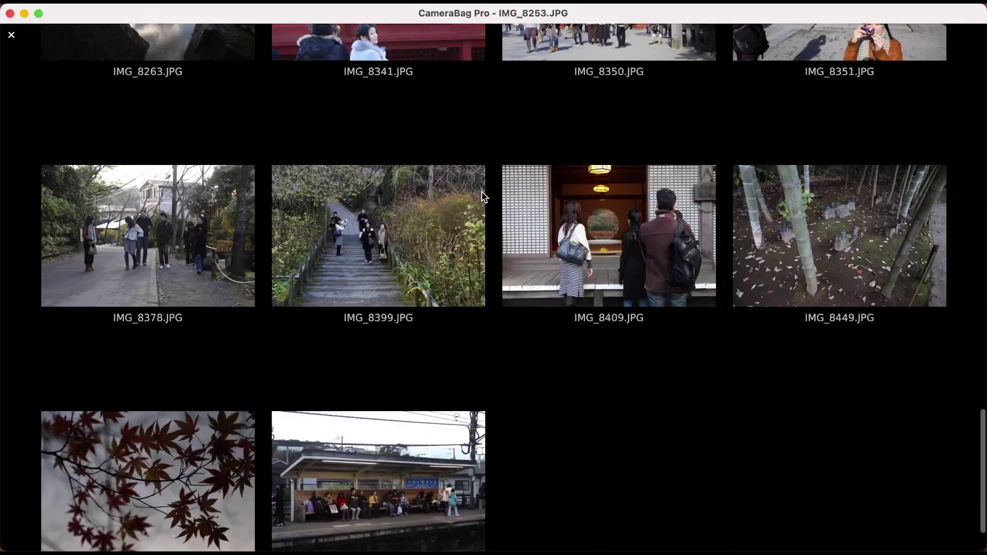
scroll(483, 197, "up", 5)
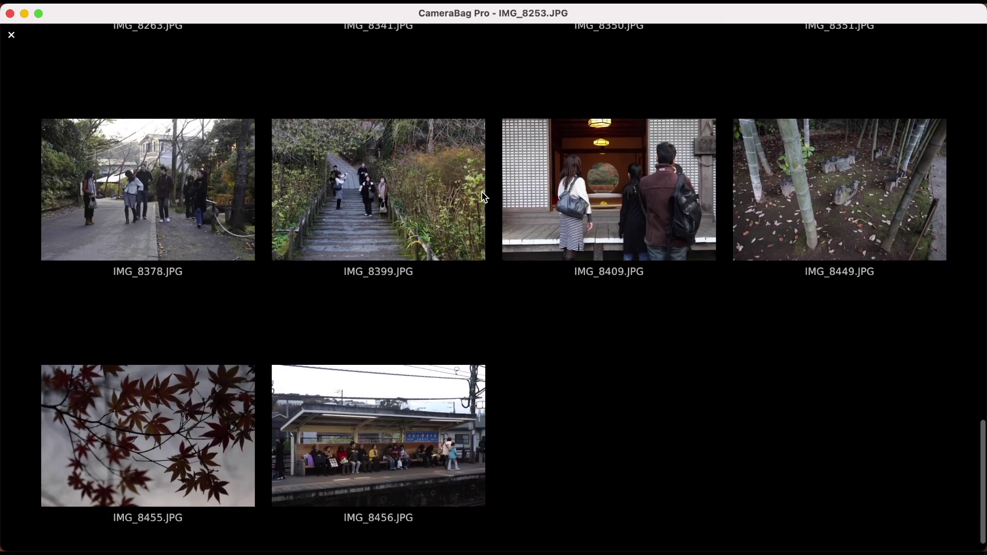
scroll(484, 197, "down", 5)
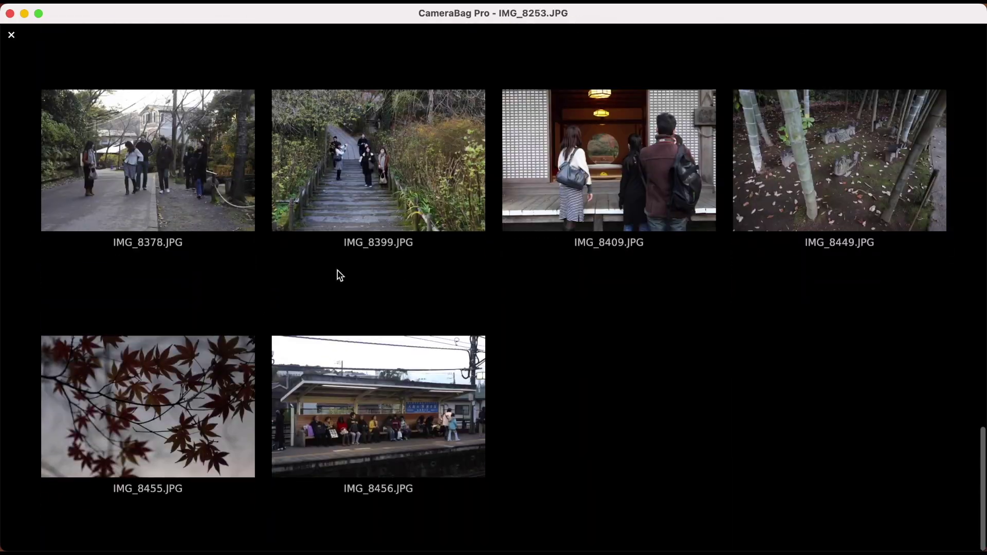
left_click(174, 372)
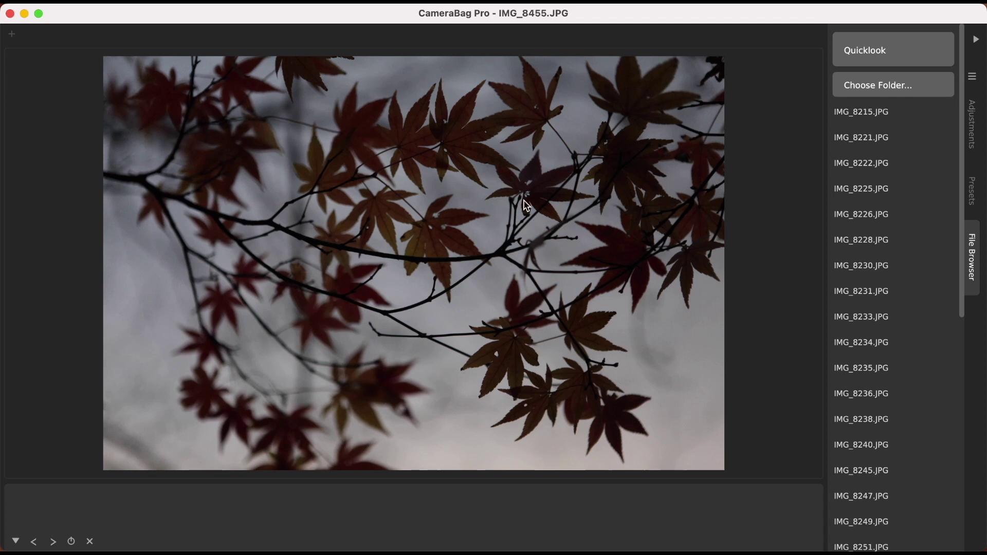
- Apply the B+W Essentials 05 preset to IMG_8455.JPG from the preset grid
key("p")
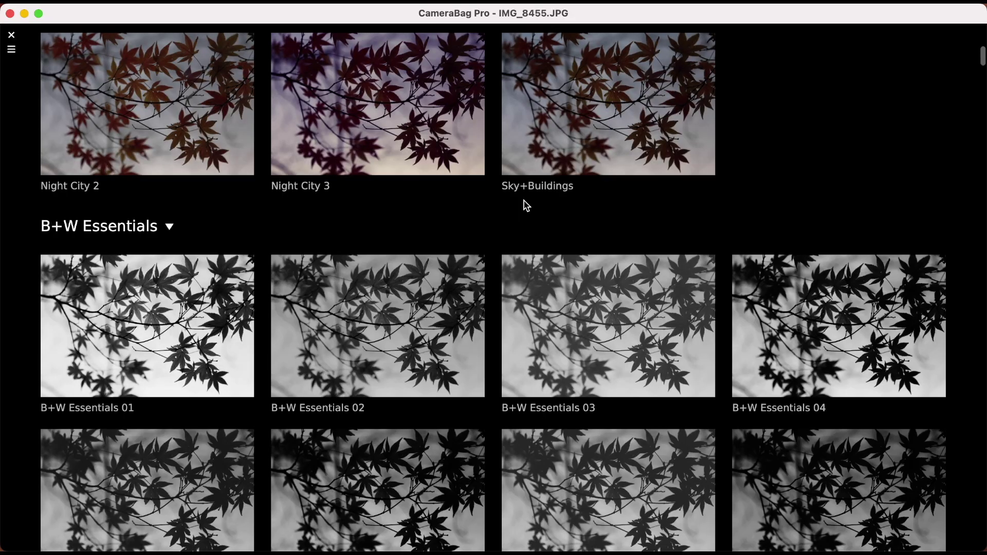
scroll(516, 275, "up", 5)
scroll(517, 275, "down", 5)
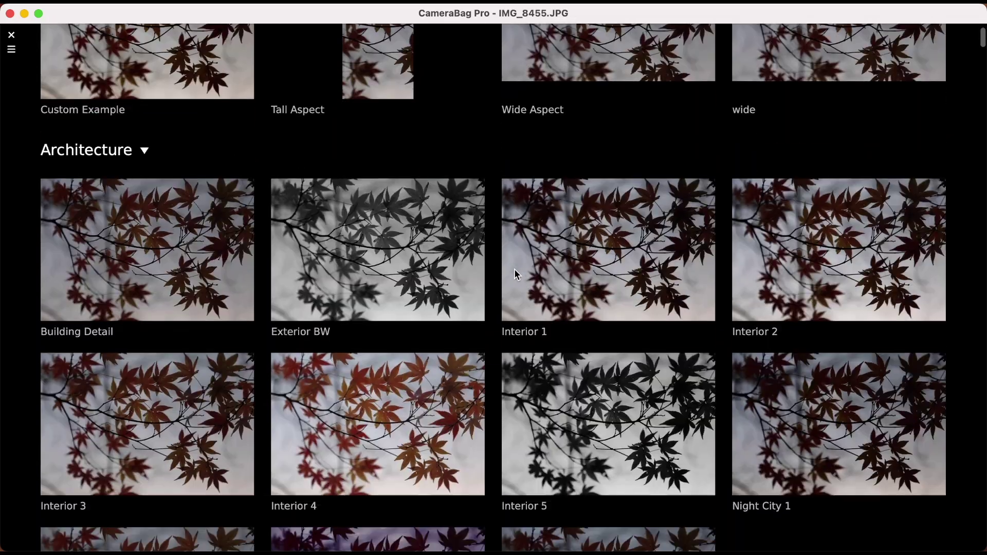
scroll(515, 273, "up", 5)
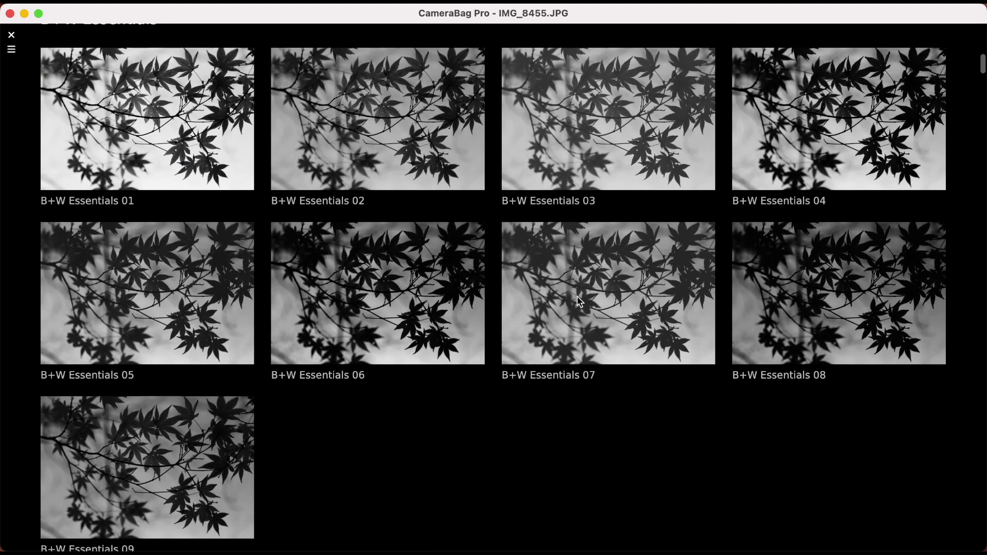
left_click(141, 316)
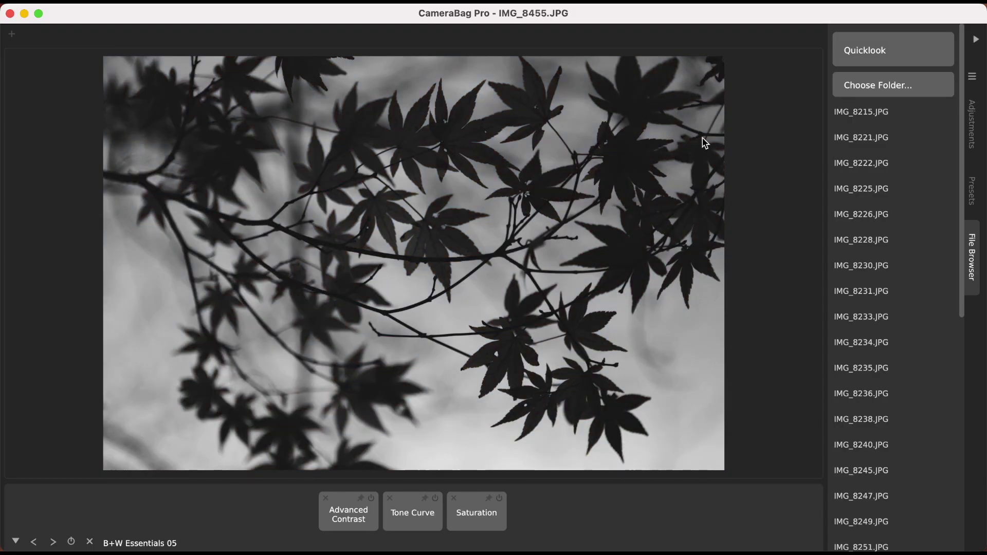
- Preview B+W Essentials 05 on every folder photo in a Quicklook grid
mouse_move(849, 322)
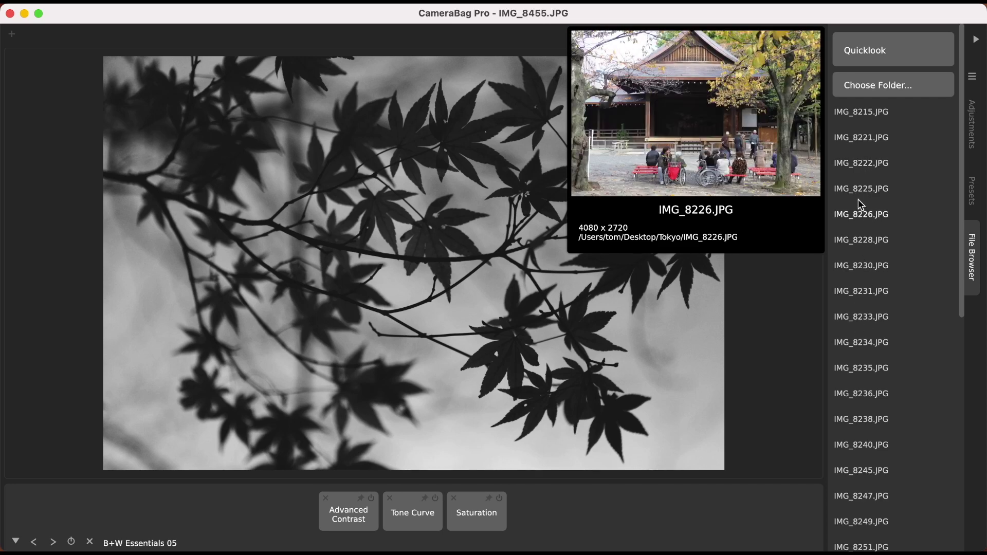
mouse_move(880, 56)
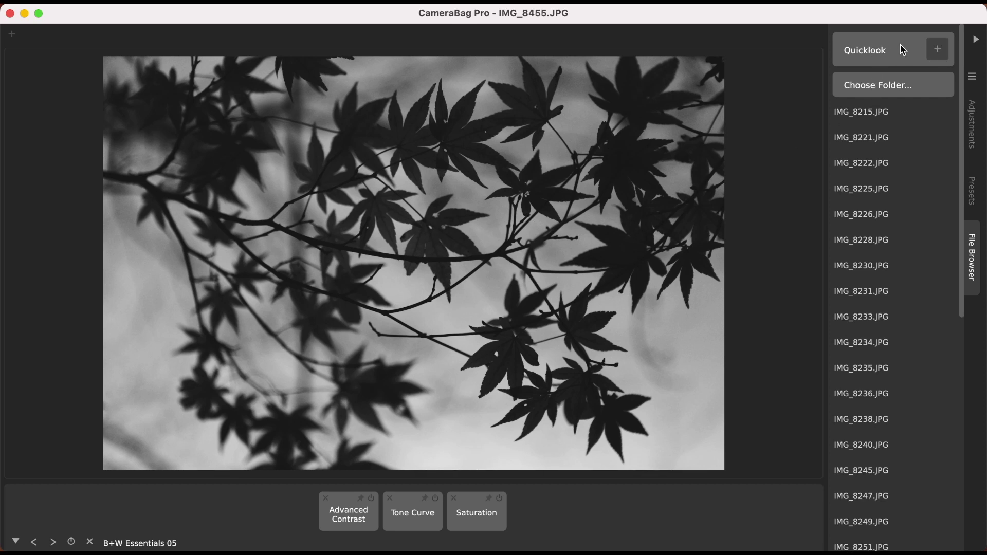
left_click(936, 51)
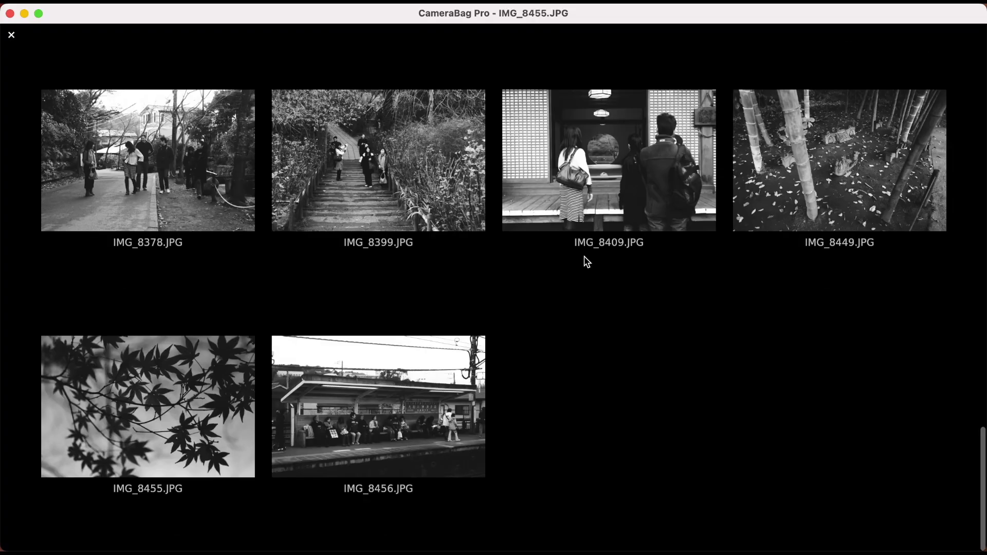
- Scroll the black-and-white Quicklook grid and open IMG_8257.JPG, the red flower photo
scroll(585, 258, "up", 20)
scroll(588, 263, "down", 12)
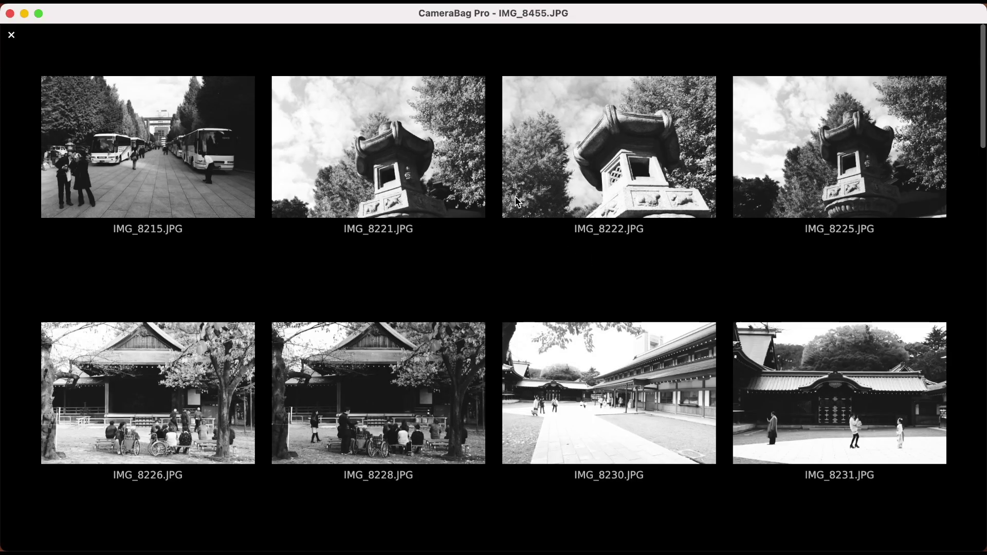
scroll(517, 202, "down", 6)
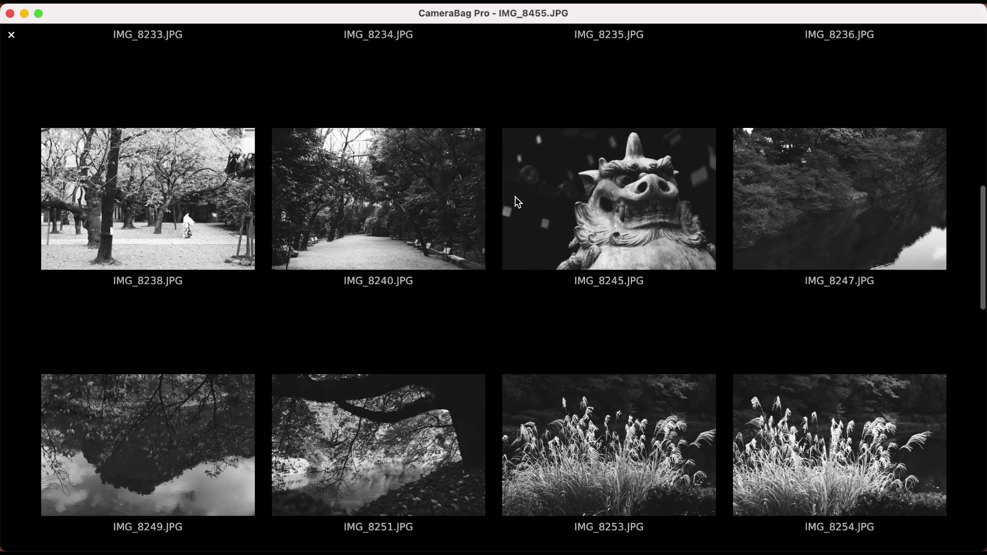
scroll(517, 202, "down", 3)
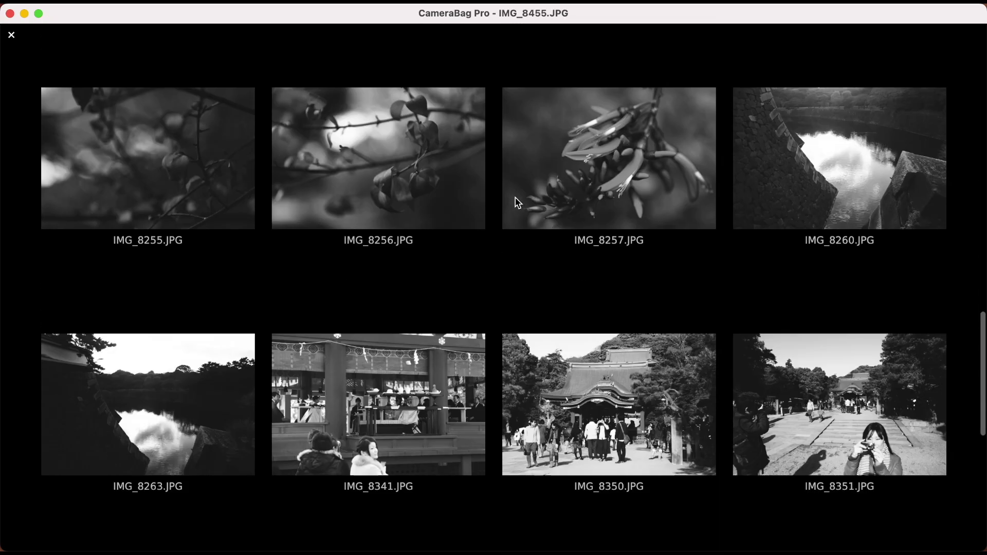
scroll(518, 203, "up", 5)
scroll(516, 200, "down", 1)
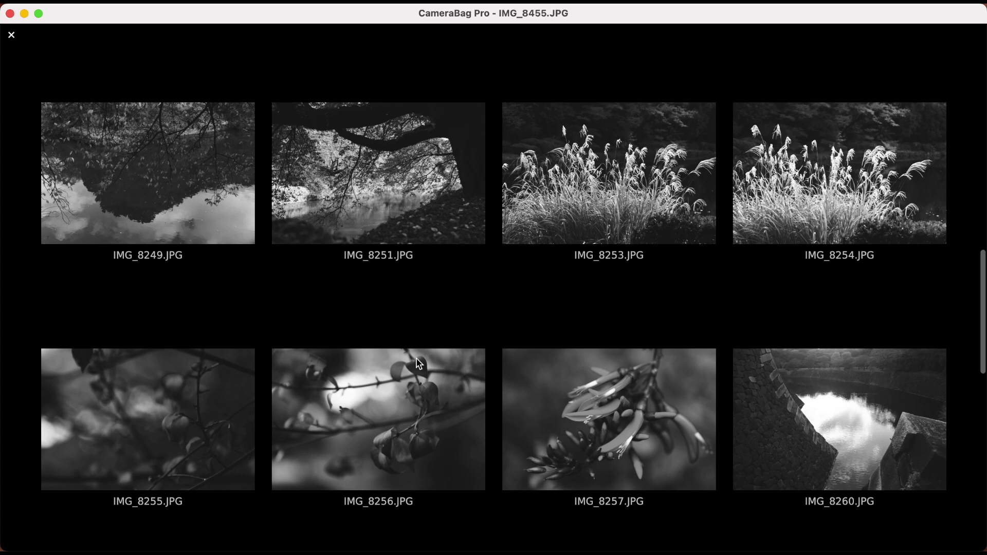
left_click(600, 366)
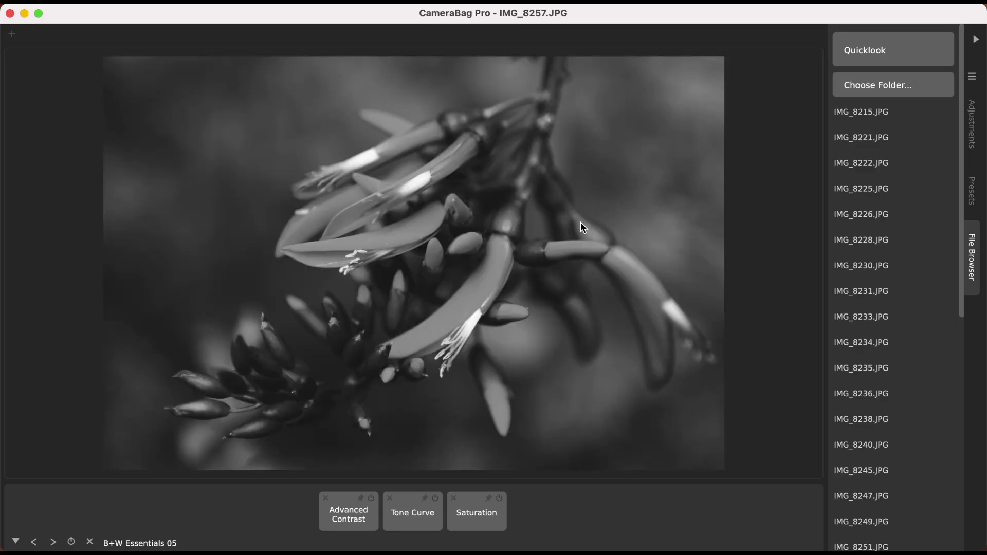
- Apply Film Tone 02 to IMG_8257.JPG and preview it across every folder photo
key("super+g")
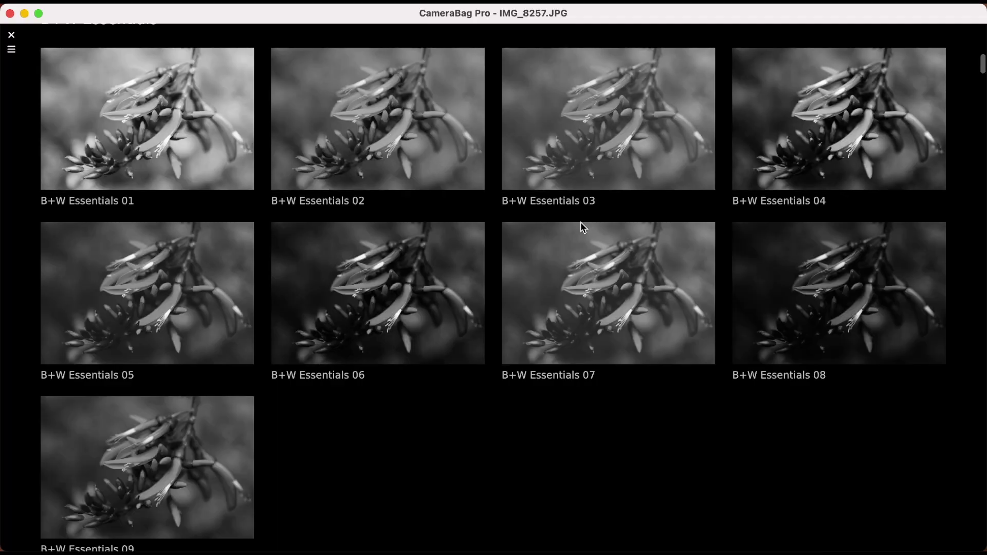
scroll(581, 229, "down", 10)
scroll(581, 236, "down", 20)
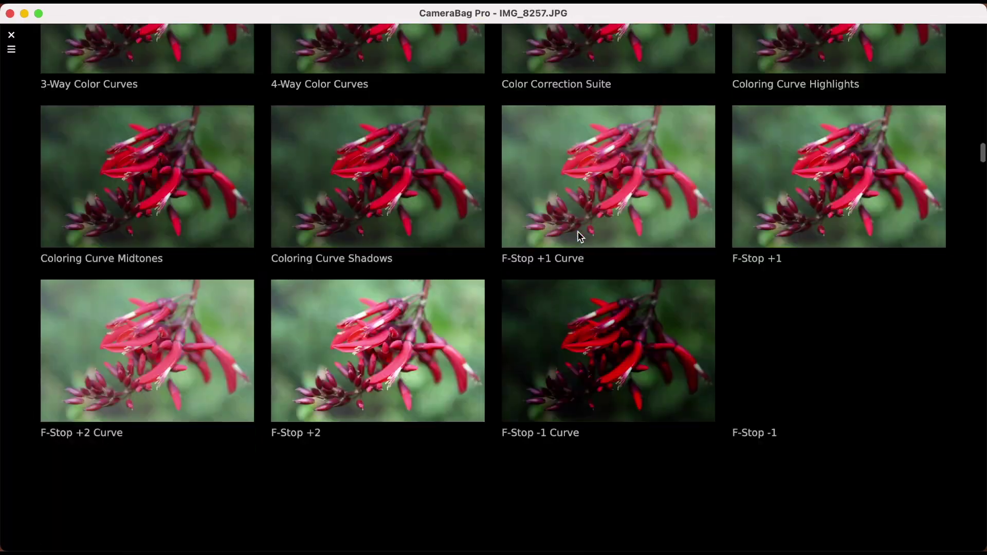
scroll(580, 237, "down", 20)
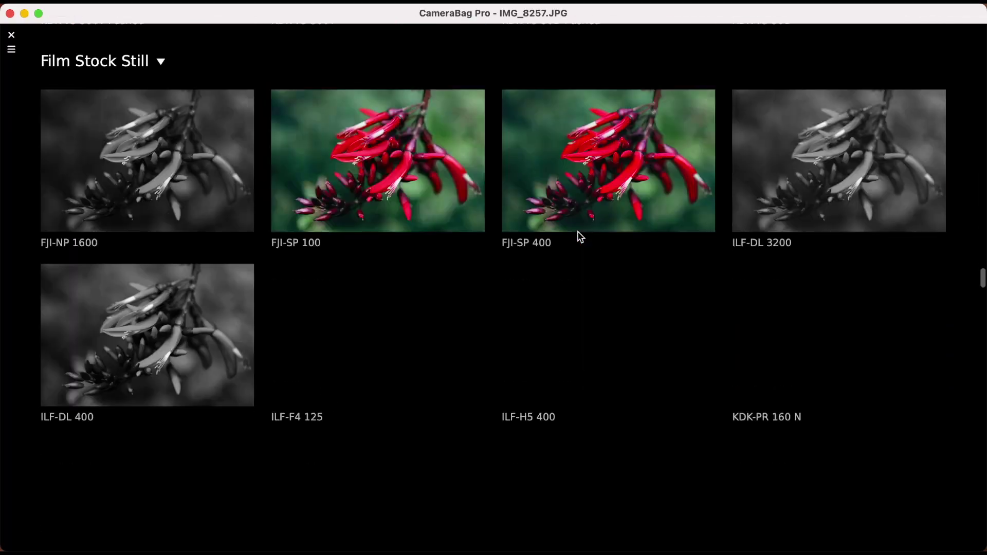
scroll(579, 237, "down", 15)
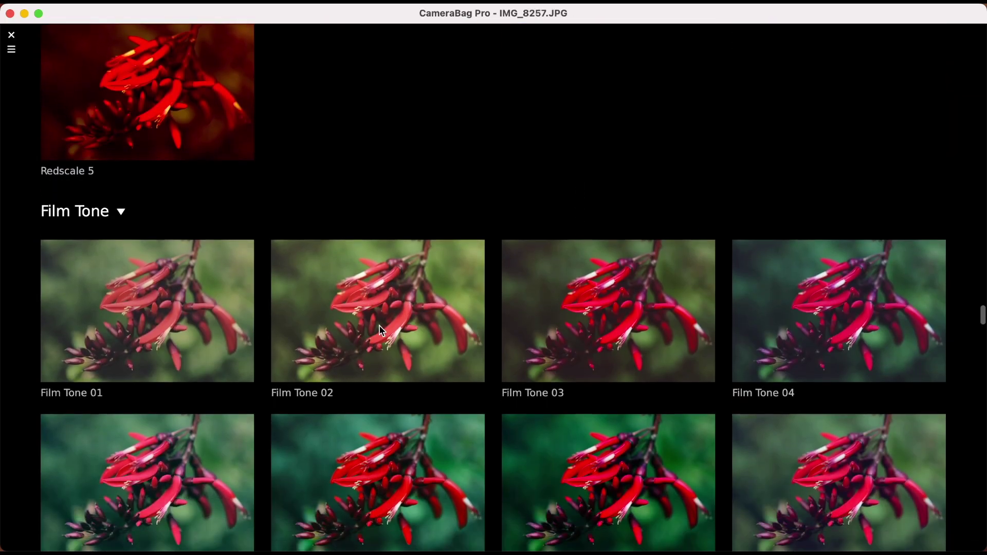
left_click(381, 327)
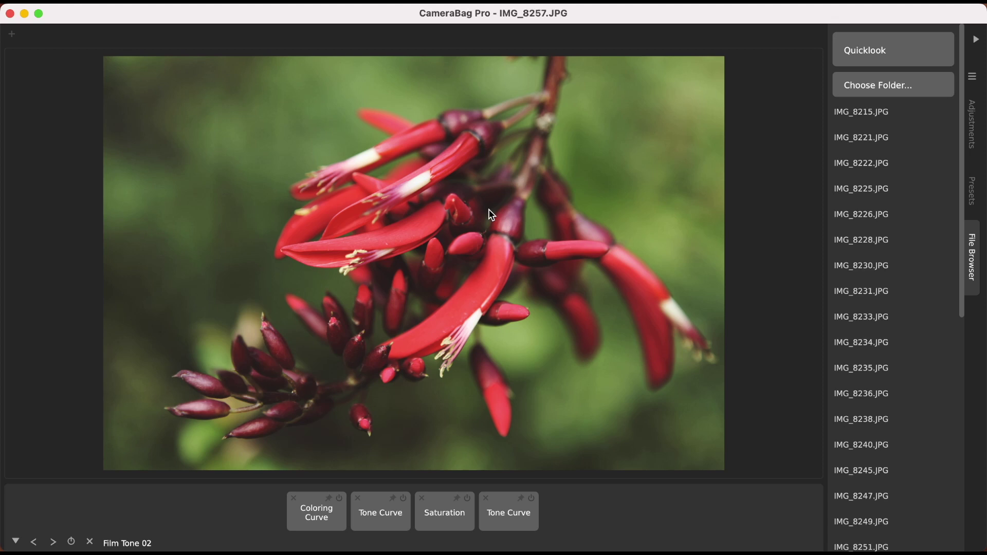
mouse_move(933, 57)
key("space")
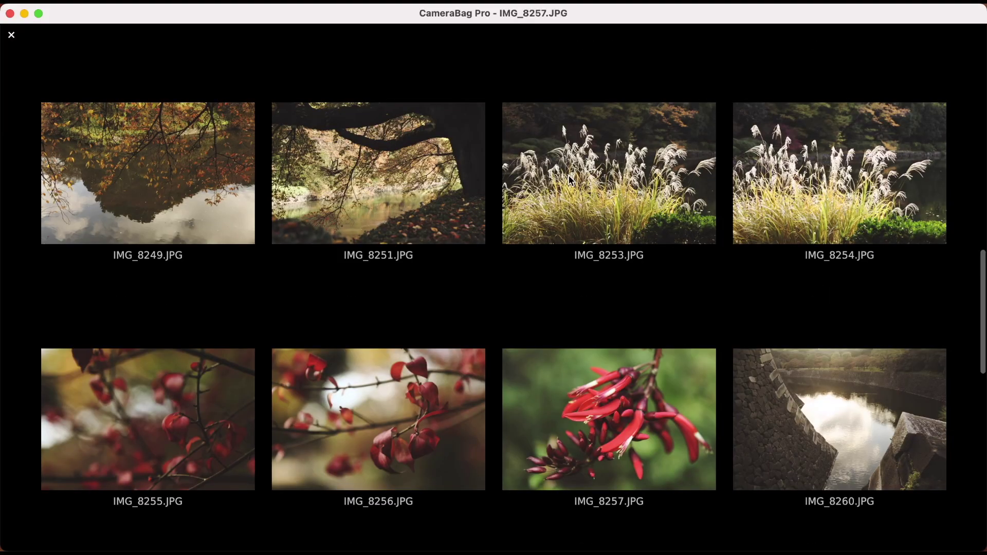
- Find IMG_8251.JPG, the tree over the river, in the Quicklook grid and open it in the editor
scroll(569, 177, "up", 15)
scroll(571, 180, "up", 5)
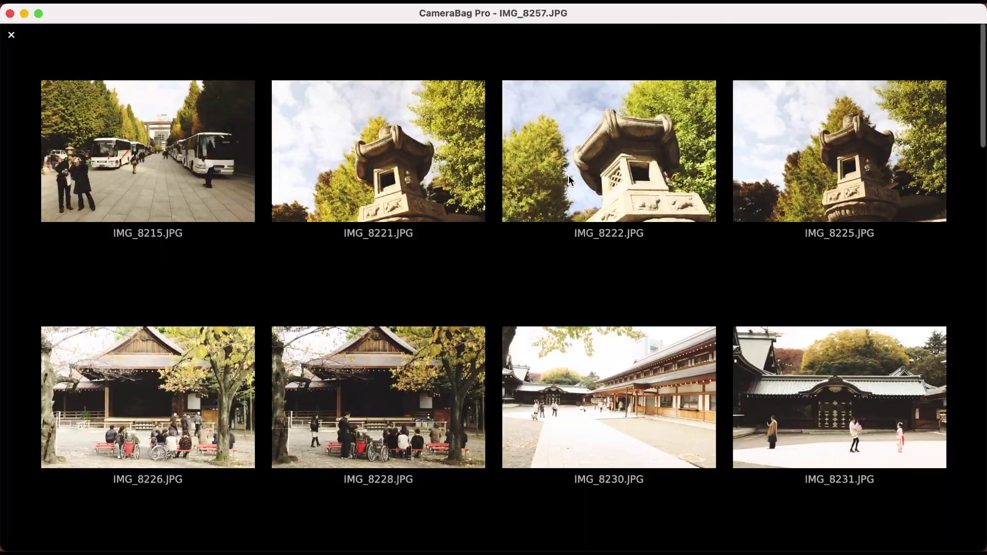
scroll(569, 179, "down", 20)
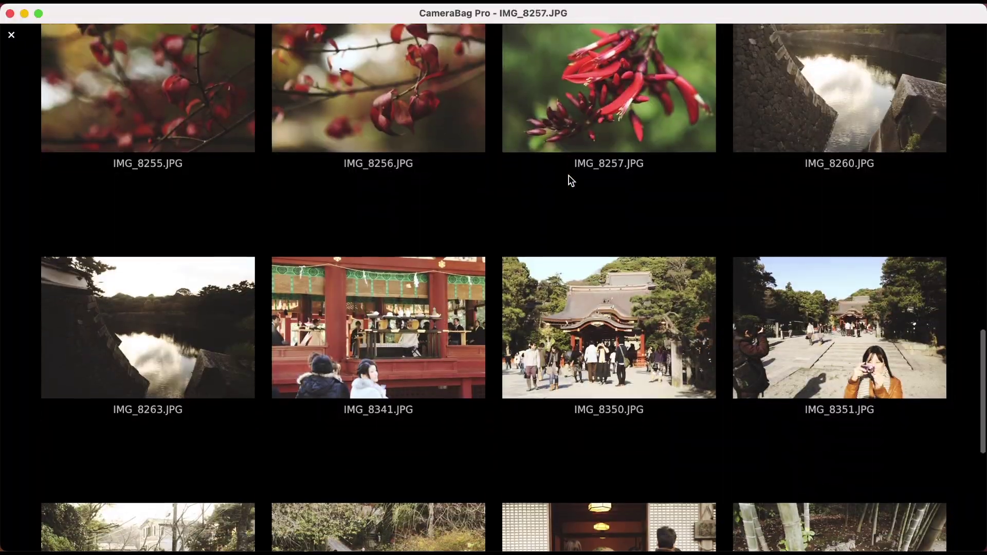
scroll(569, 179, "down", 2)
scroll(569, 175, "up", 7)
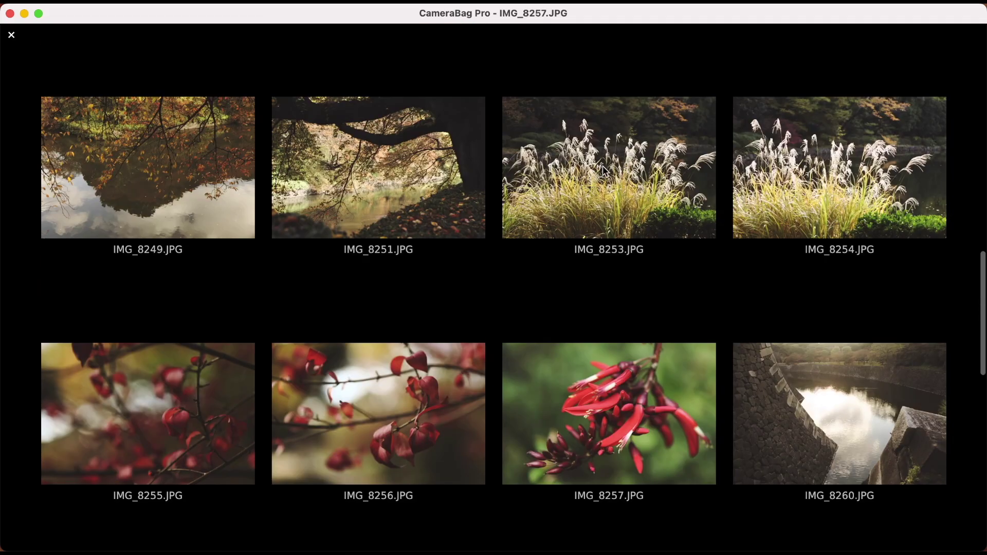
left_click(347, 153)
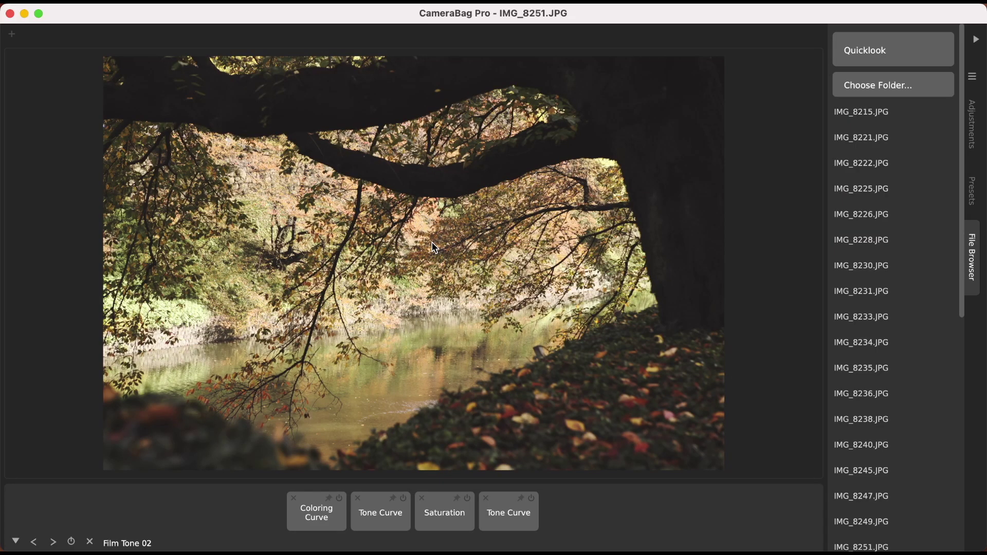
left_click(330, 521)
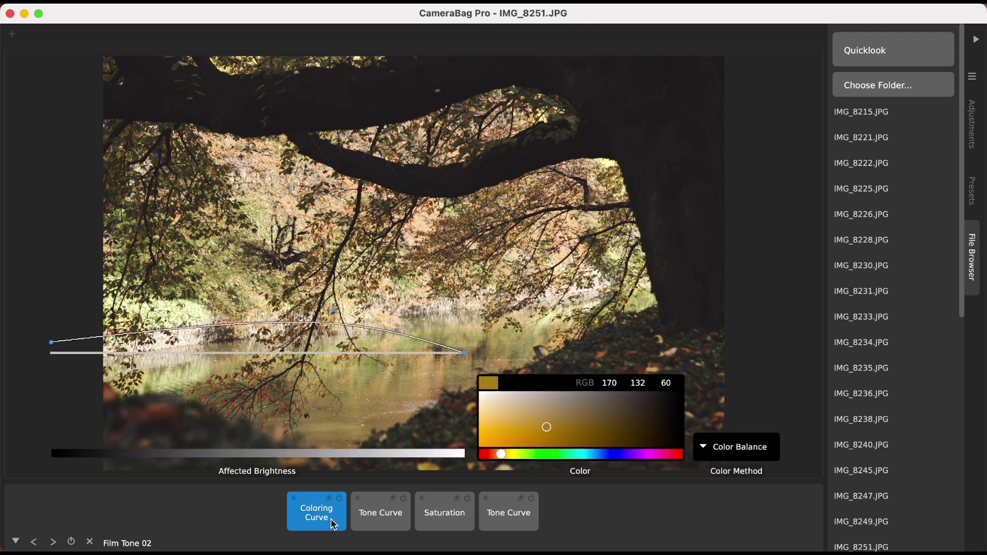
left_click(379, 526)
left_click(438, 519)
left_click(517, 520)
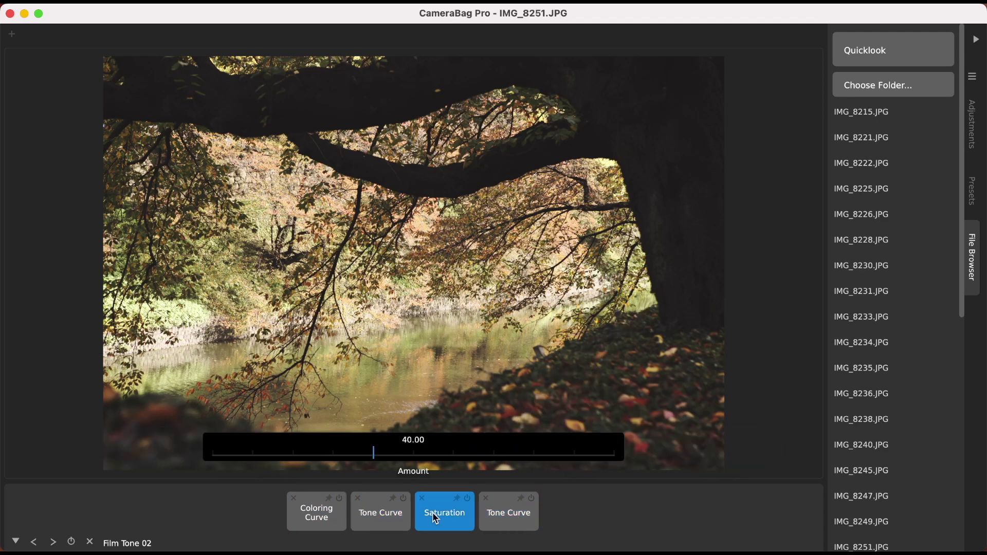
left_click(379, 511)
left_click(315, 509)
left_click(376, 511)
left_click(593, 519)
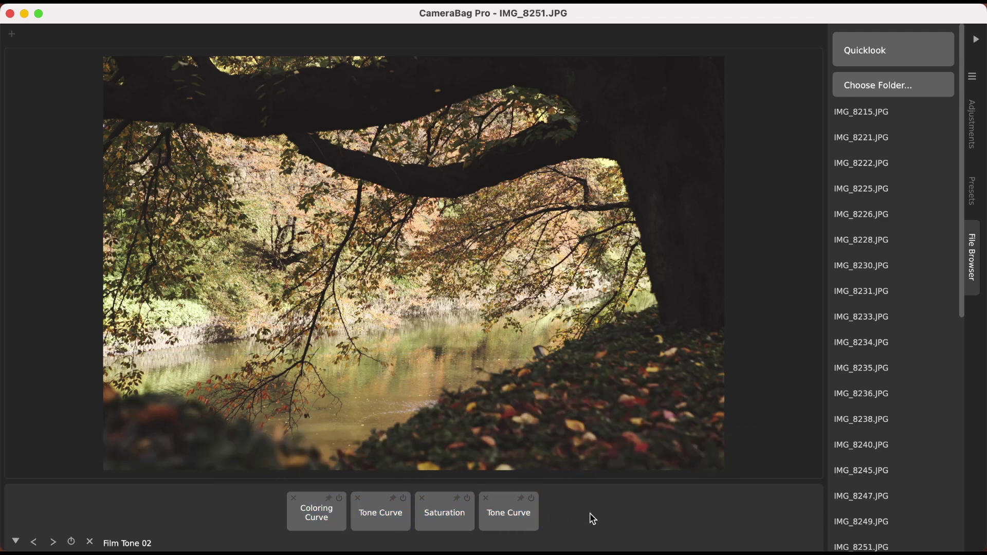